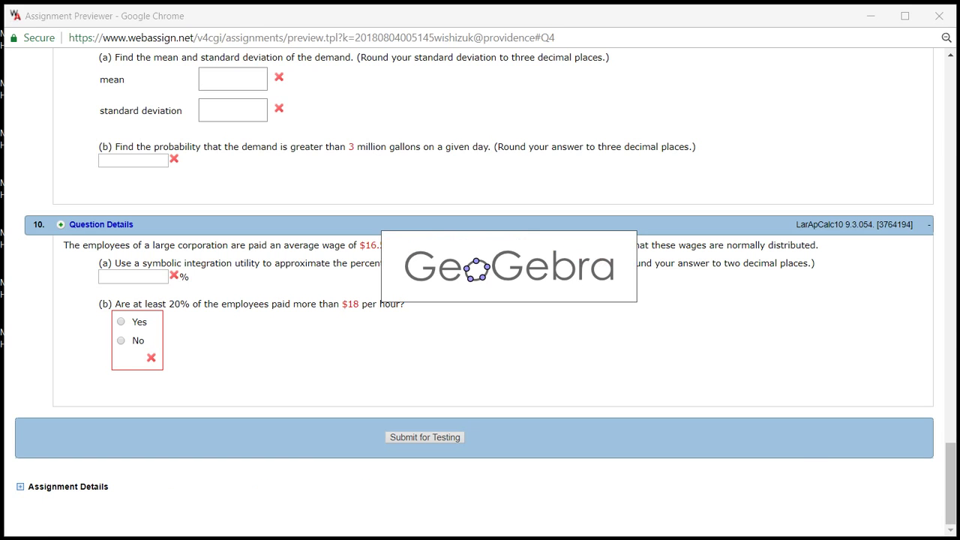
Step: Define f(x) := (1/(2.5*sqrt(2π))) exp(-(x-16.5)^2/(2*2.5^2)) in the Input bar
left_click_drag(577, 92, 591, 256)
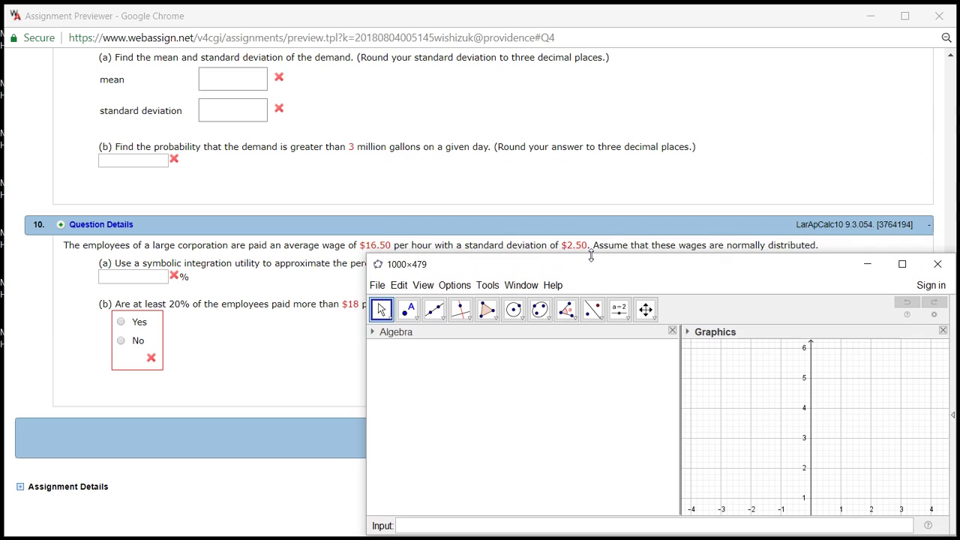
left_click(422, 526)
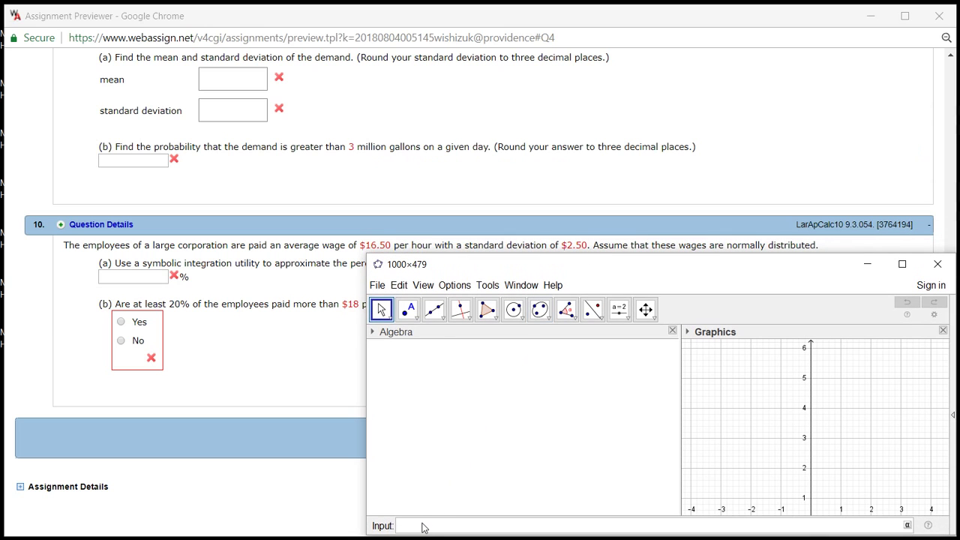
type("f(")
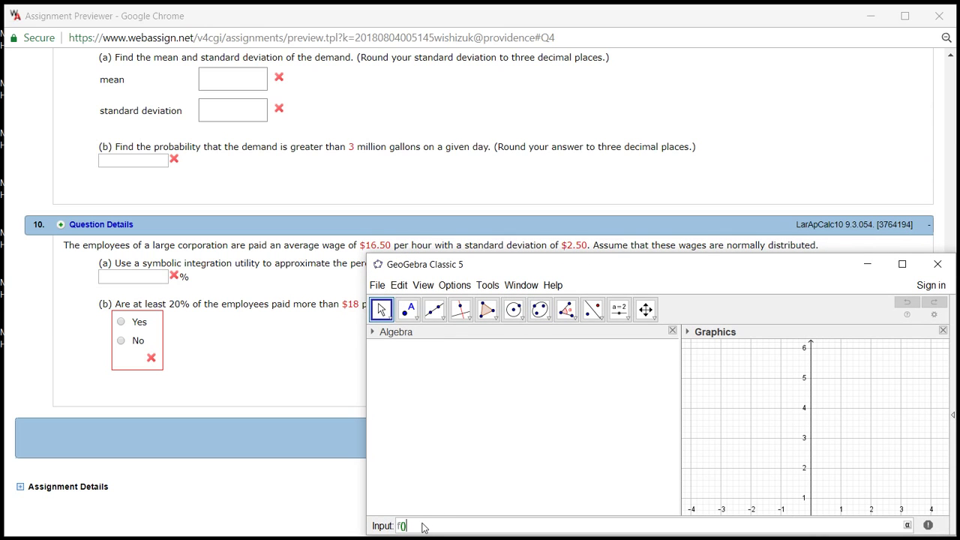
type("x)")
type(":=(")
type("1")
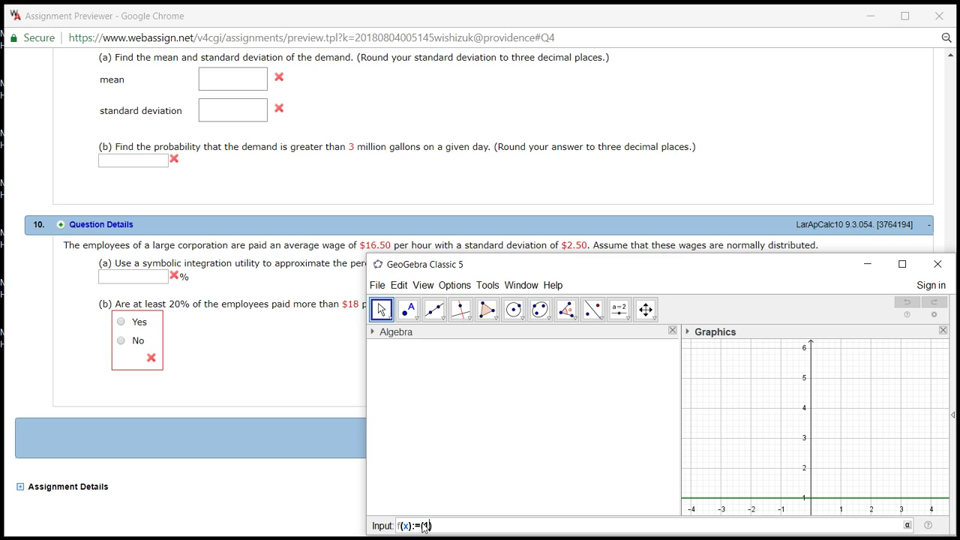
type("/(")
type("2.5")
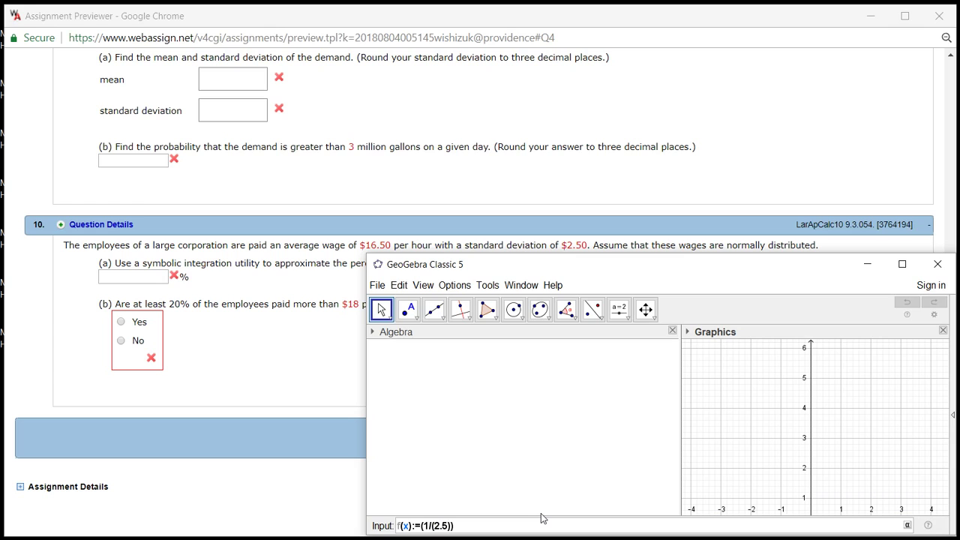
type("*")
type("sqrt(")
type("2")
type("pi")
key("End")
type("e")
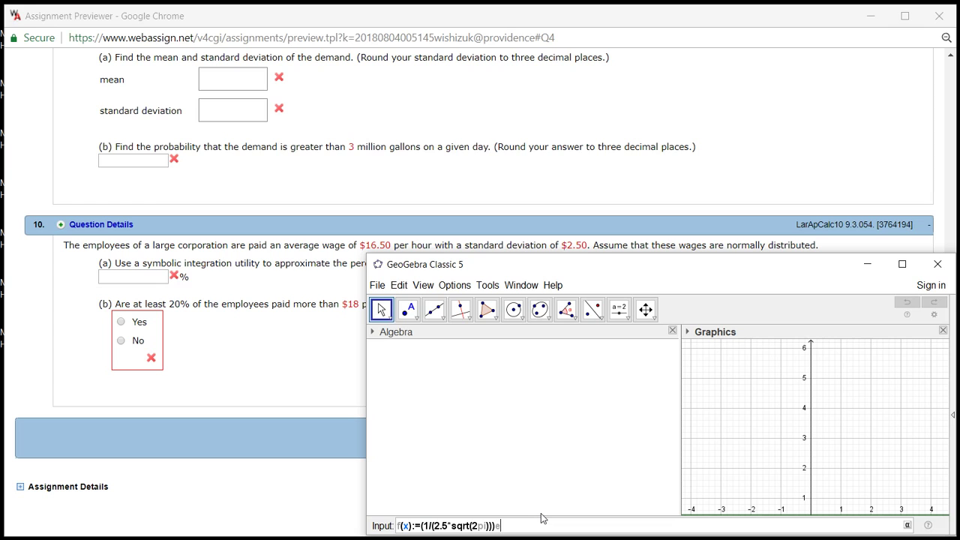
type("xp(")
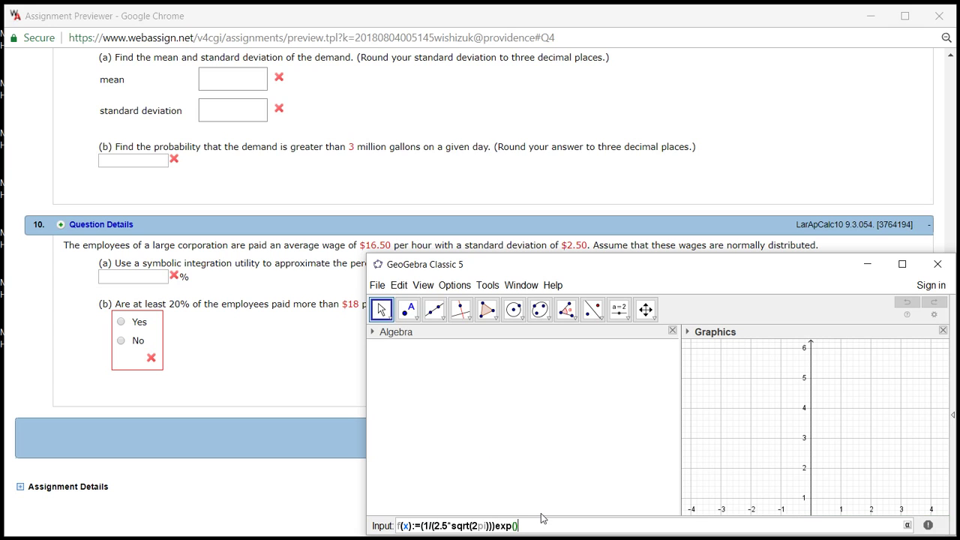
type("-")
type("(")
type("x-")
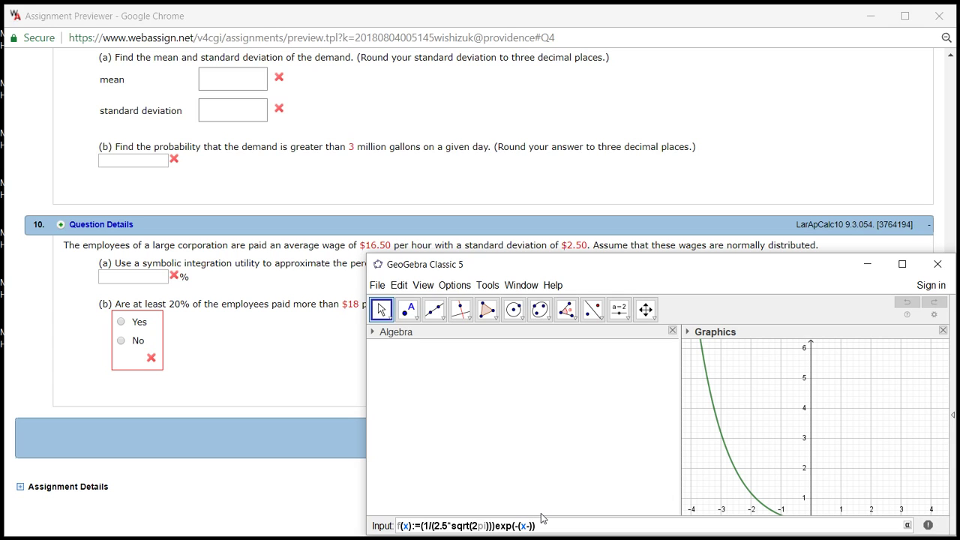
type("16")
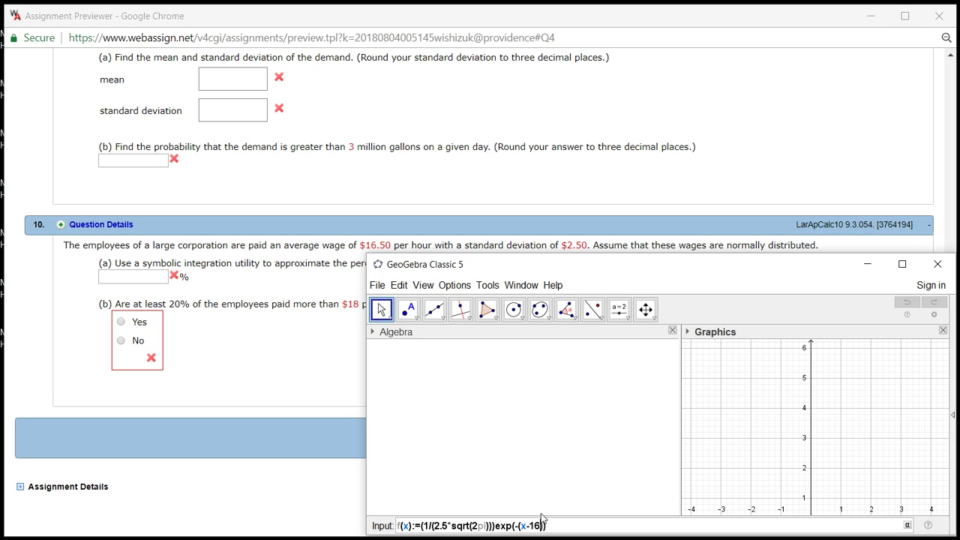
type(".5")
key("Right")
type("^2")
type("/")
type("(2")
type("*")
type("2")
type(".5^")
type("2")
key("Return")
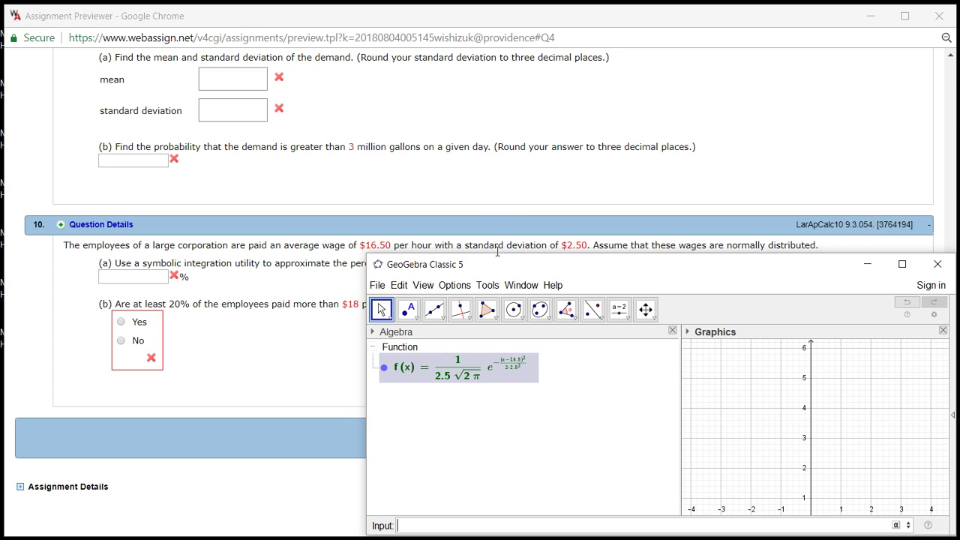
Step: Integrate f from 11 to 16 and show the result a = 0.4068 to four decimal places
left_click_drag(497, 253, 494, 277)
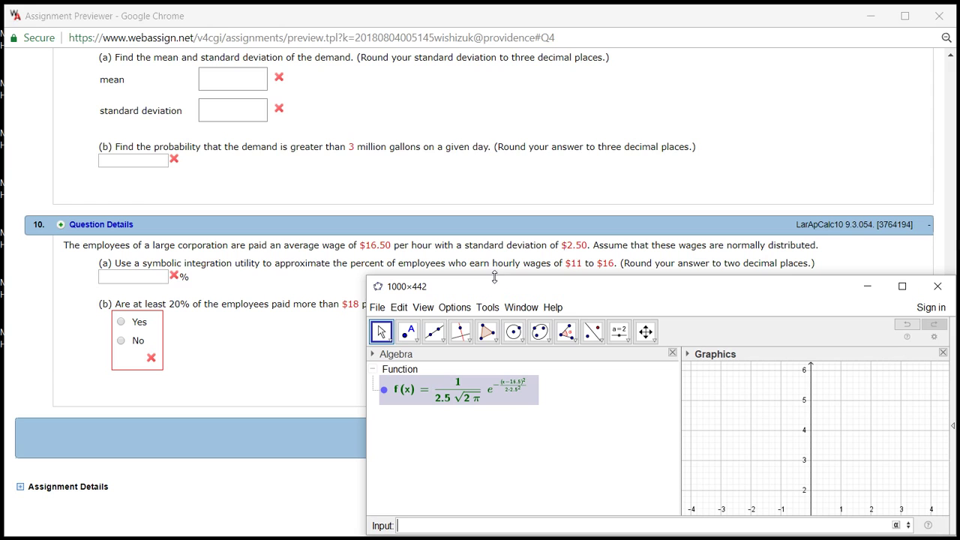
left_click(425, 525)
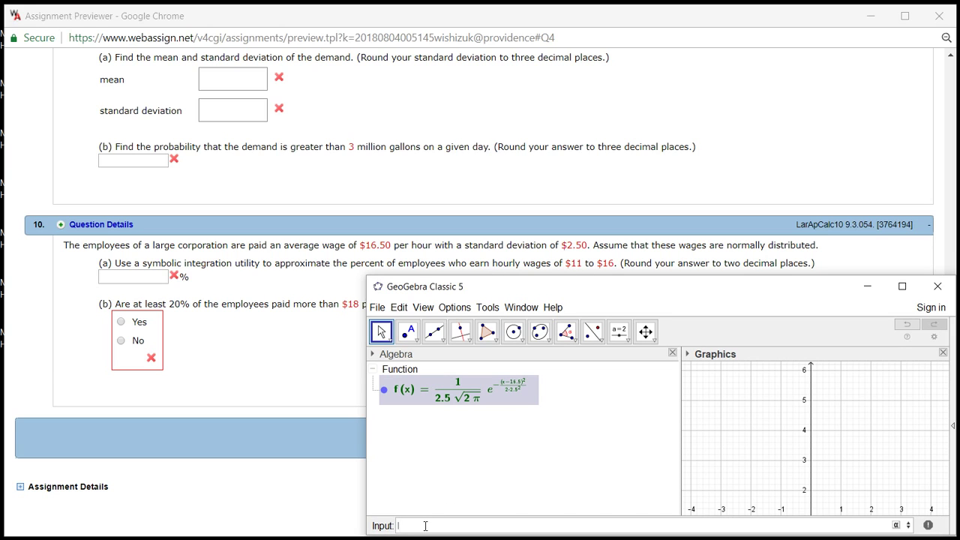
type("Int")
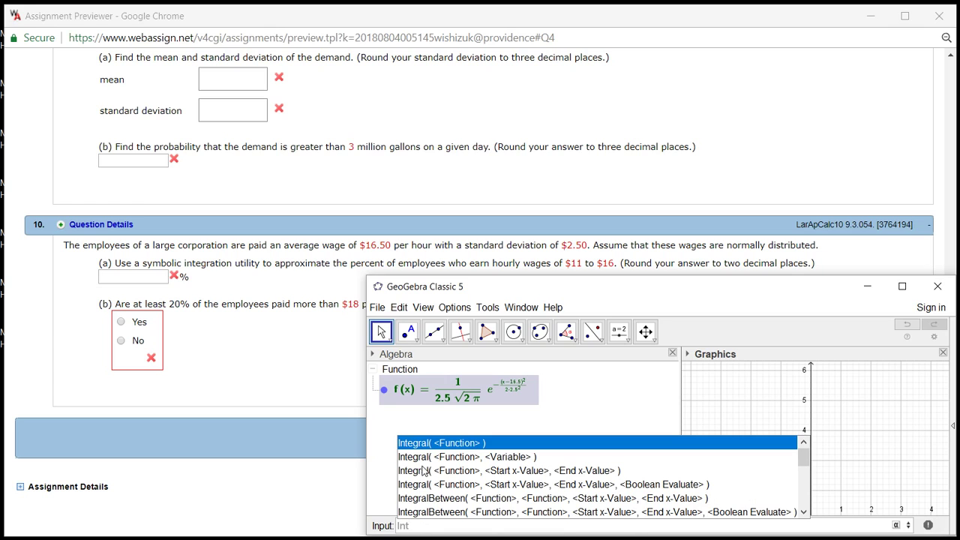
left_click(422, 471)
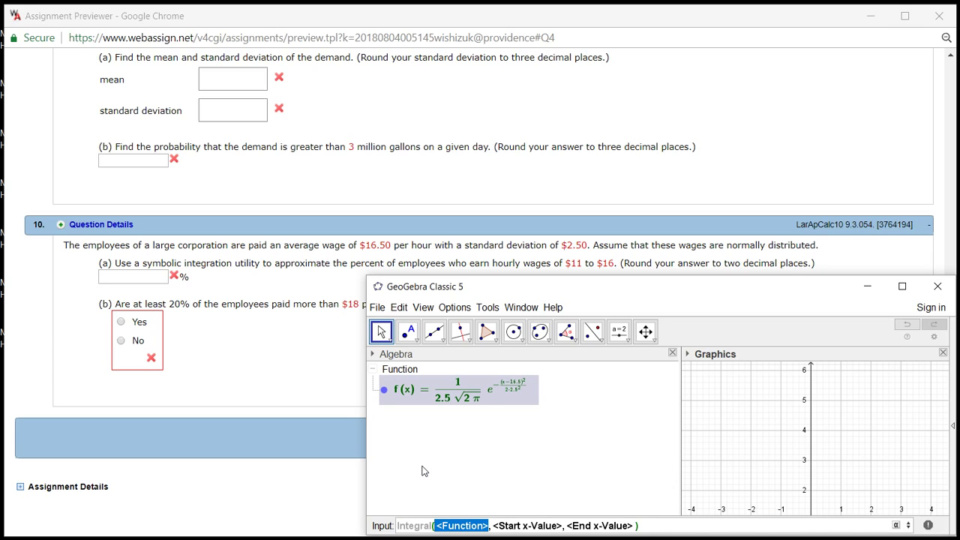
type("f")
key("Tab")
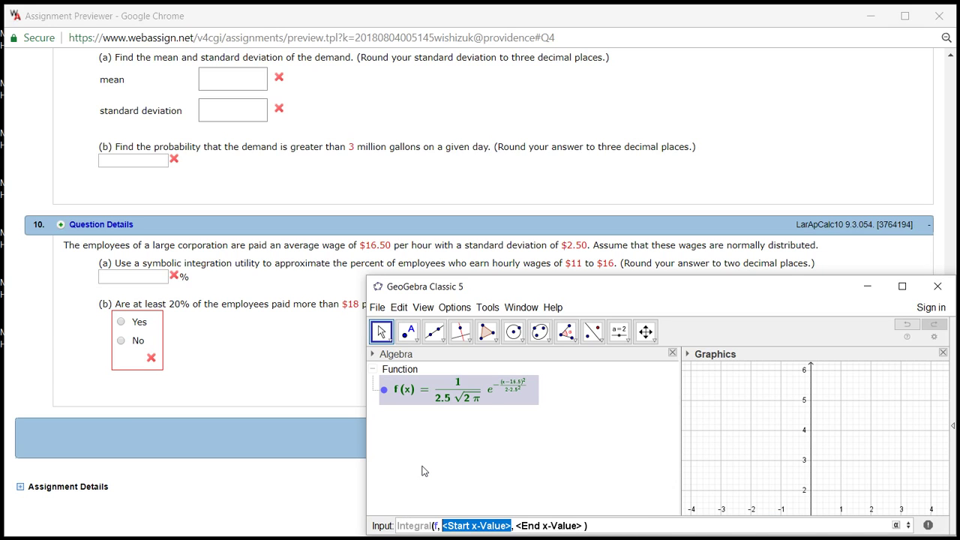
type("11")
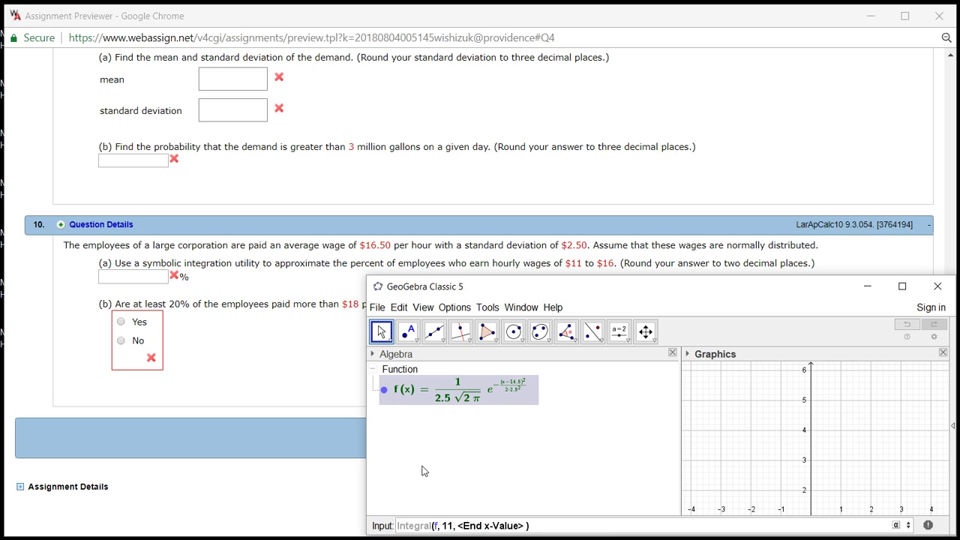
key("Tab")
type("16")
key("Return")
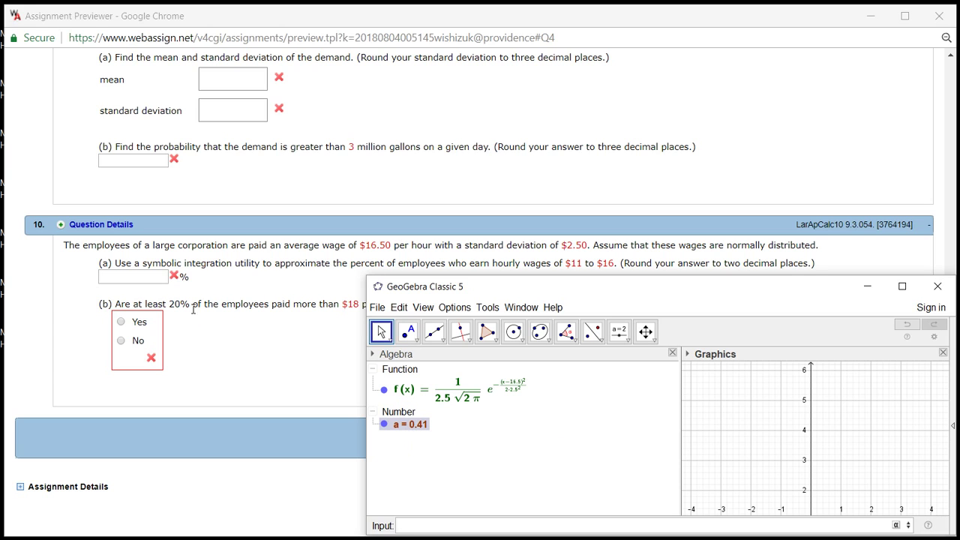
left_click(459, 309)
mouse_move(488, 325)
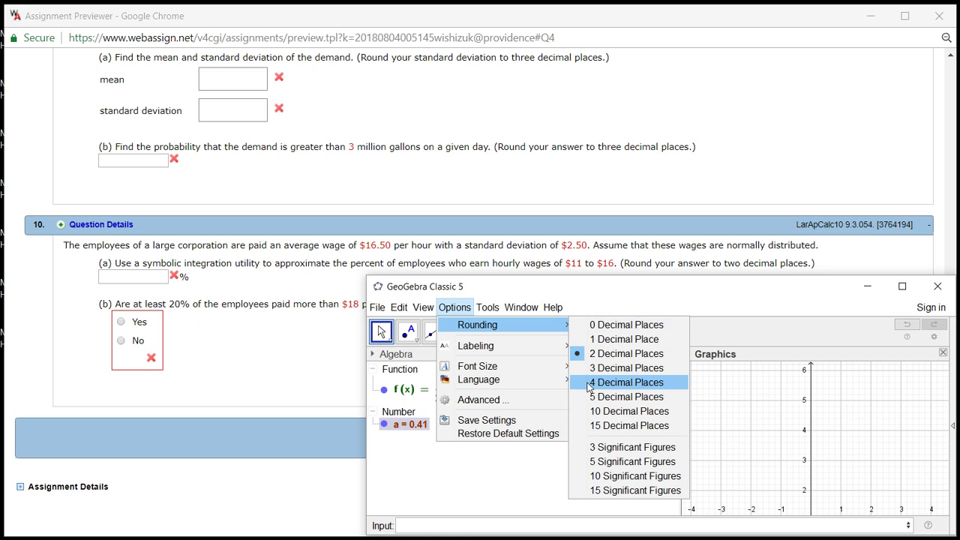
left_click(589, 383)
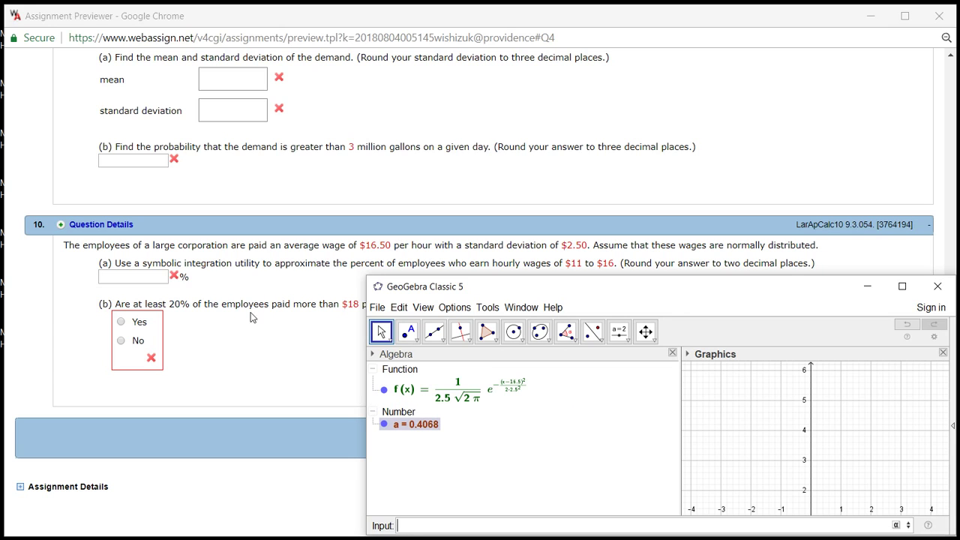
Step: Enter 40.68 as the part (a) percentage and submit it for testing
left_click(125, 276)
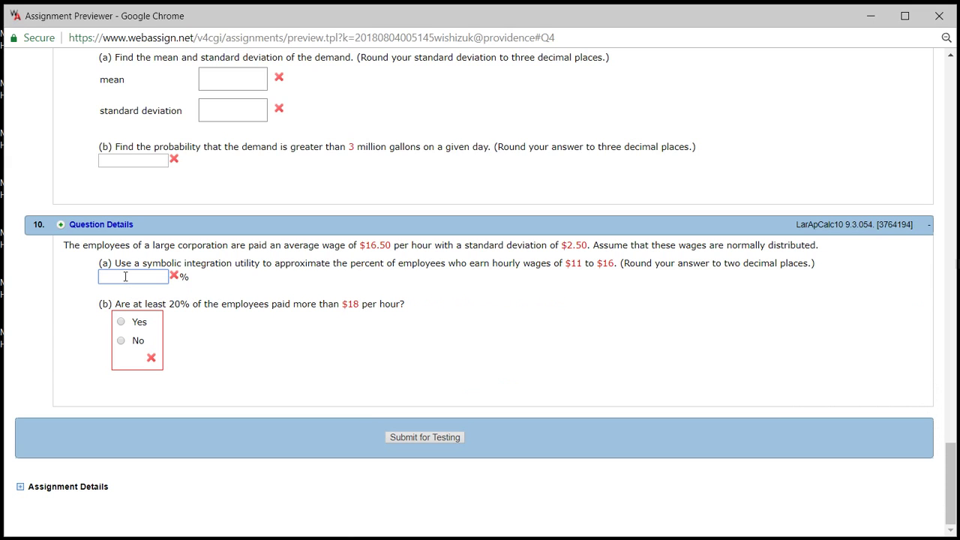
type("40.")
type("68")
key("alt+Tab")
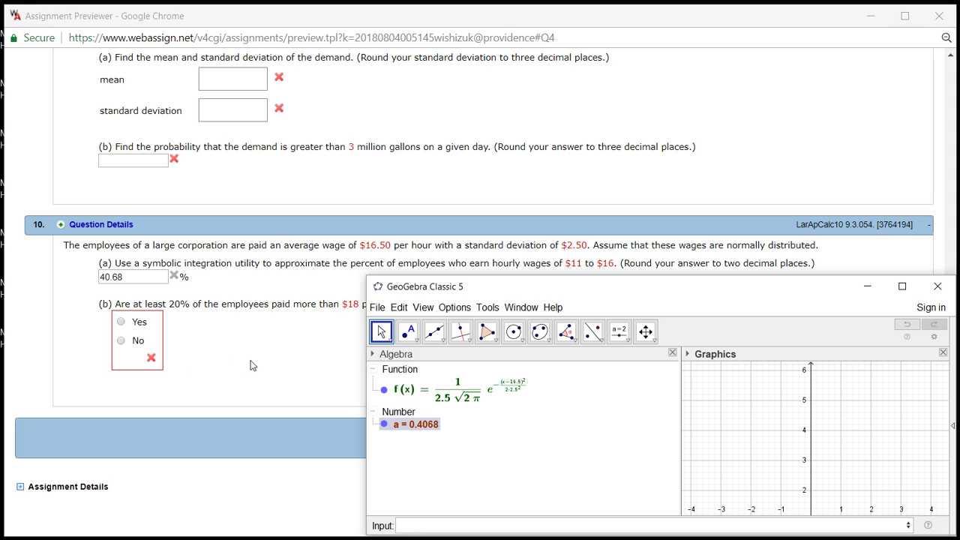
left_click(871, 285)
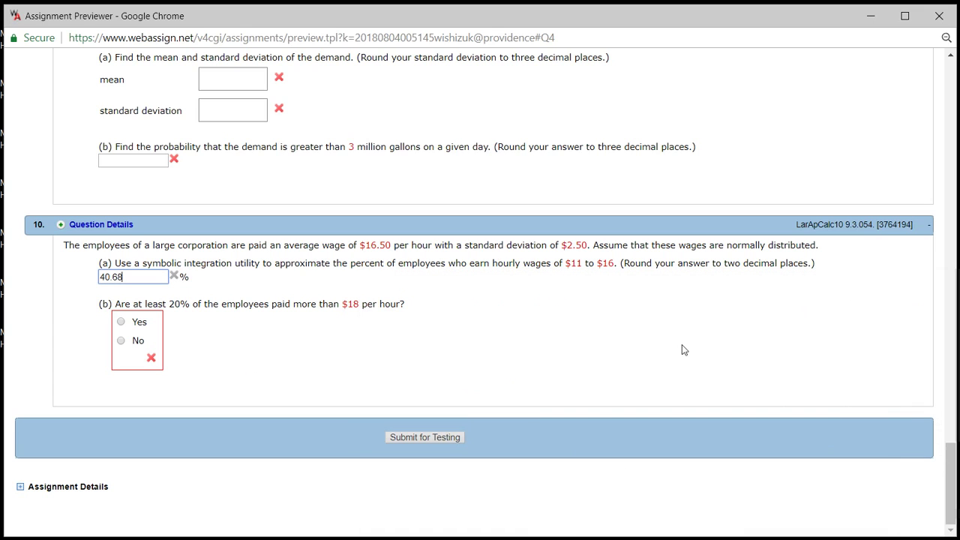
left_click(452, 441)
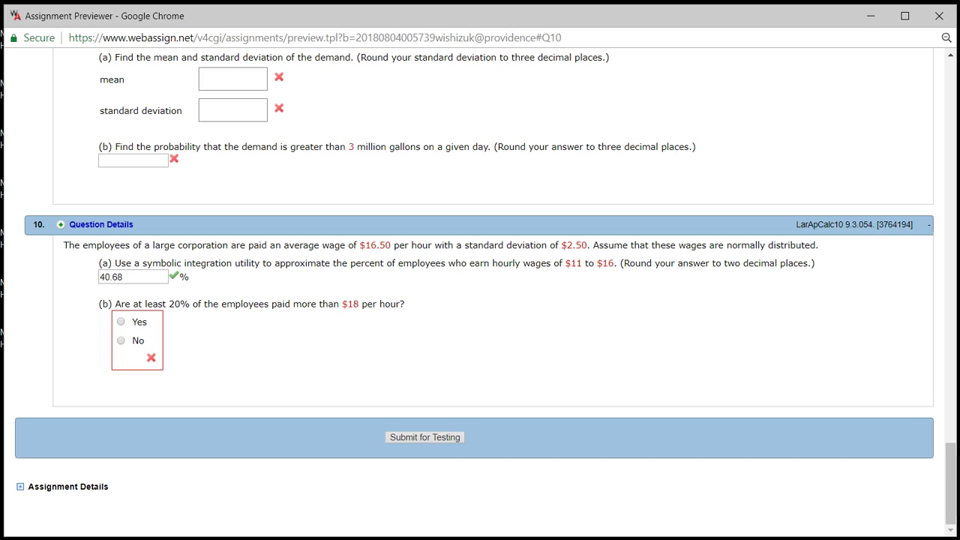
Step: Evaluate Integral(f, 18, ∞) to get the above-$18 share b = 0.2743
left_click(595, 537)
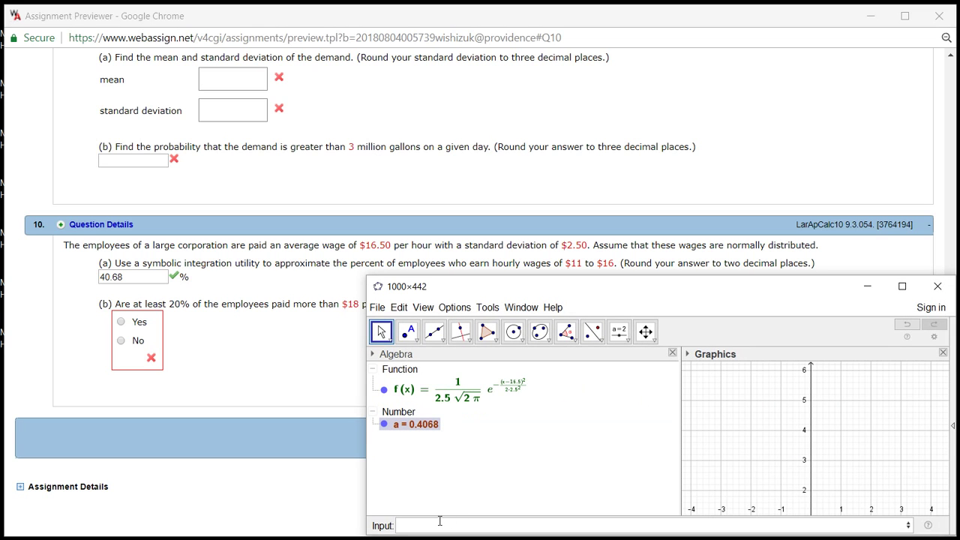
left_click(439, 525)
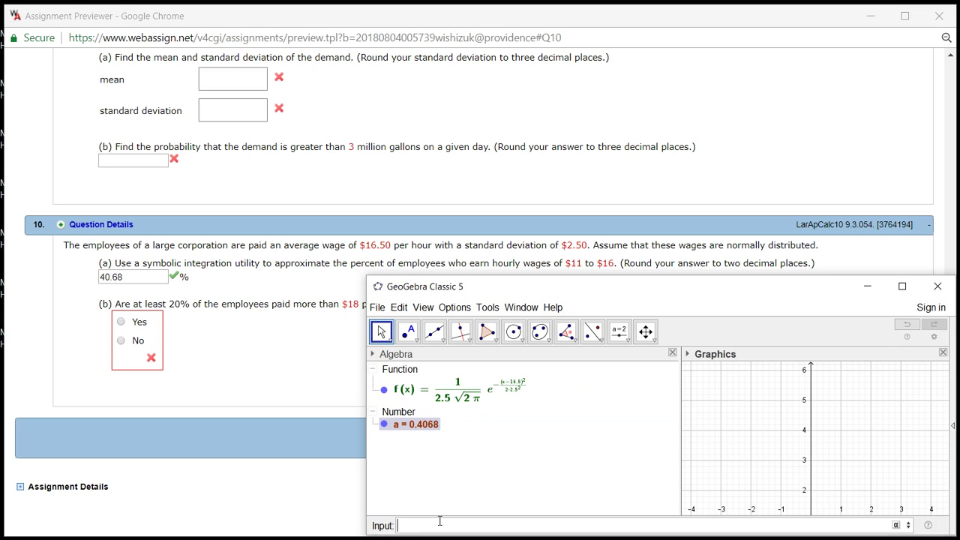
type("Int")
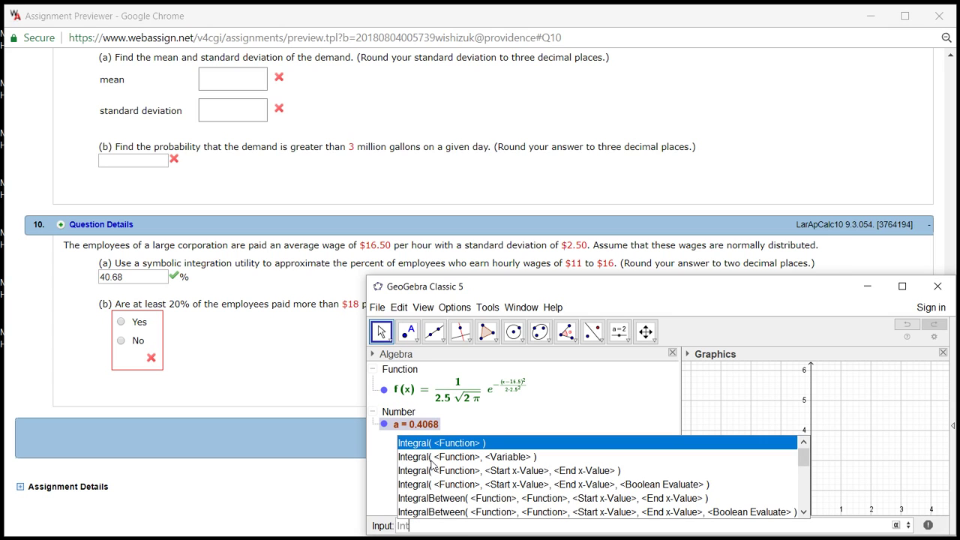
left_click(434, 471)
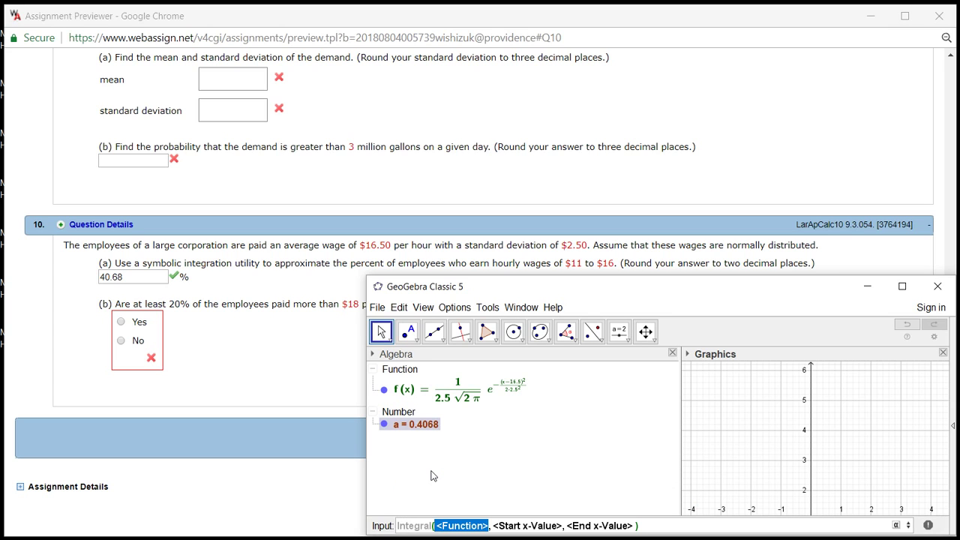
type("f")
key("Tab")
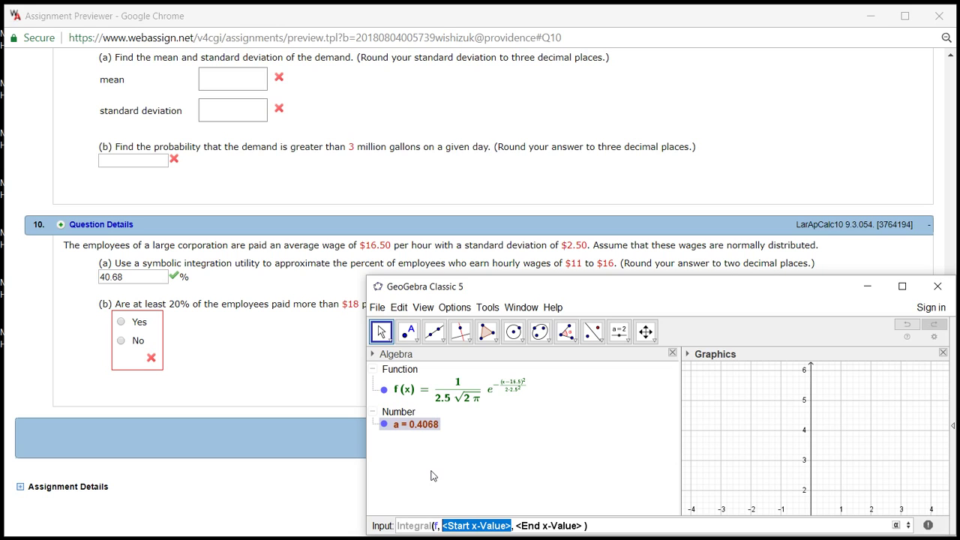
type("18")
key("Tab")
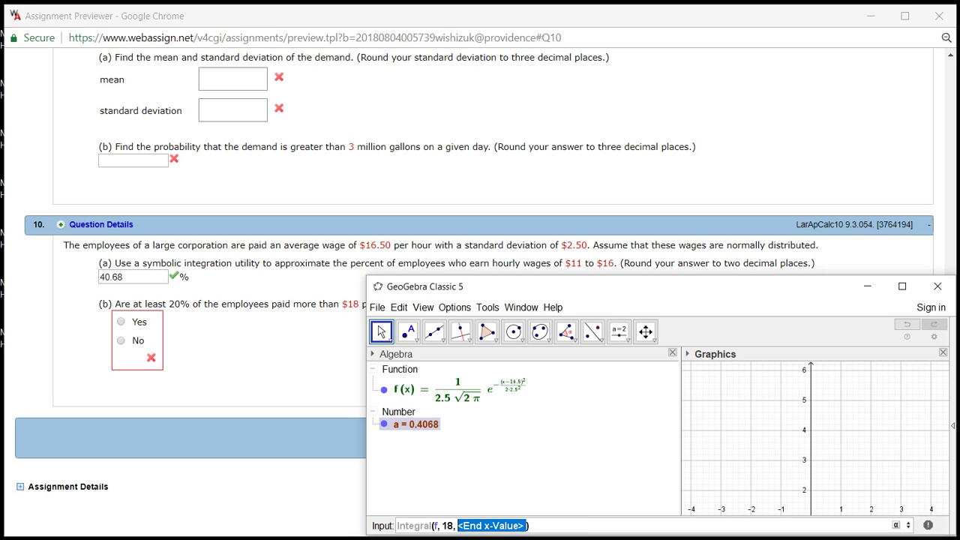
left_click(897, 526)
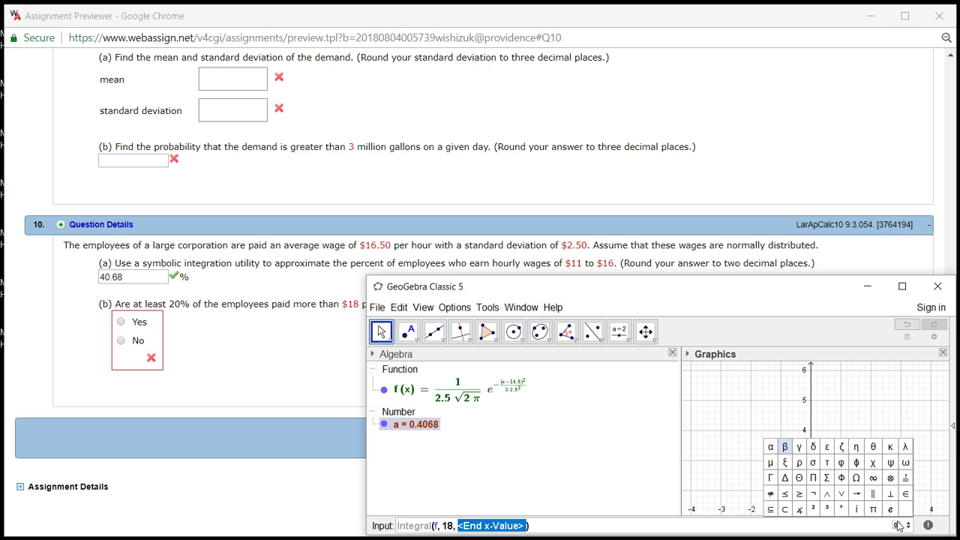
left_click(872, 478)
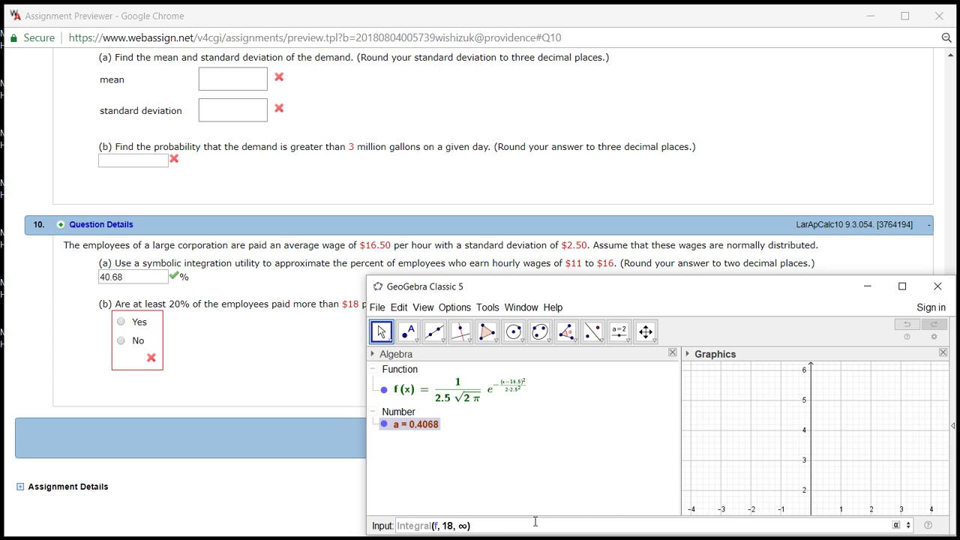
key("Return")
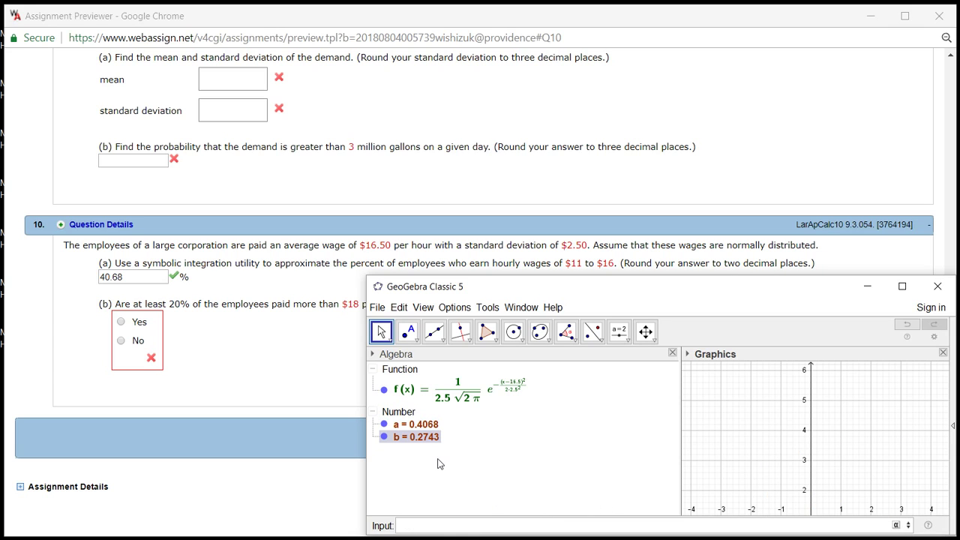
left_click(426, 459)
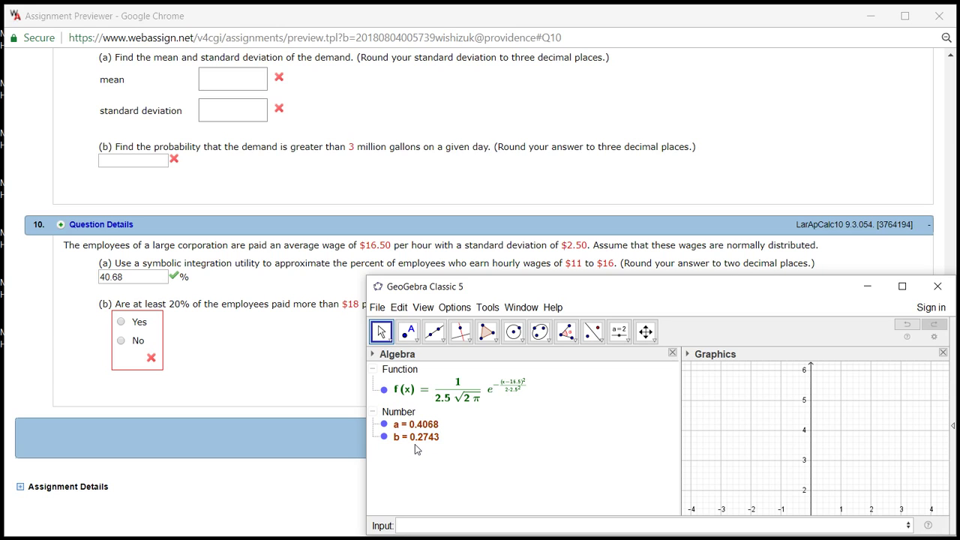
Step: Select Yes for part (b) and submit it for testing
left_click(122, 323)
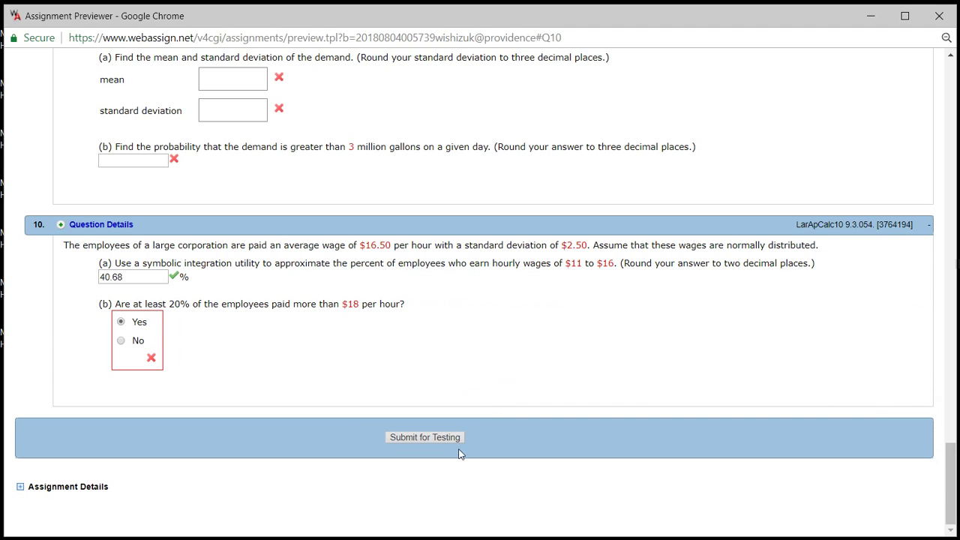
left_click(435, 438)
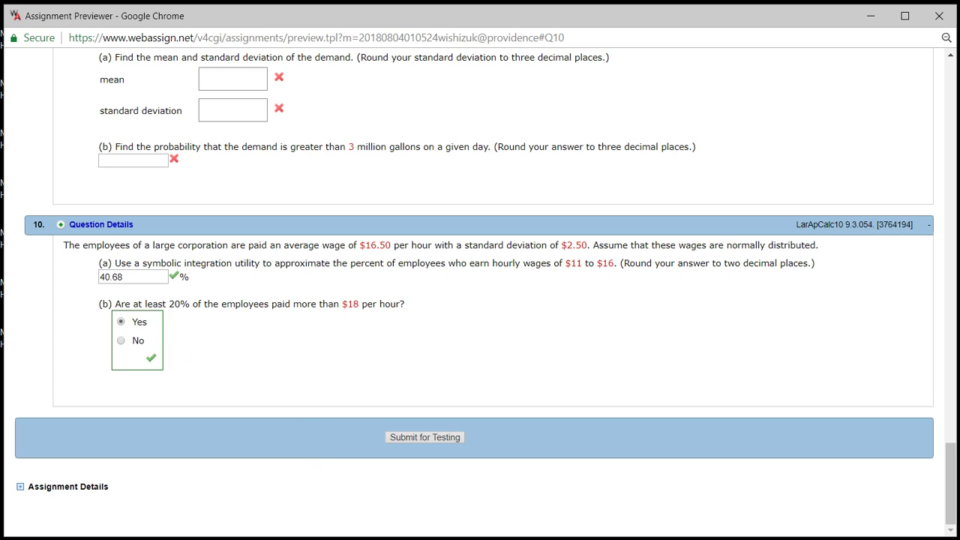
key("alt+Tab")
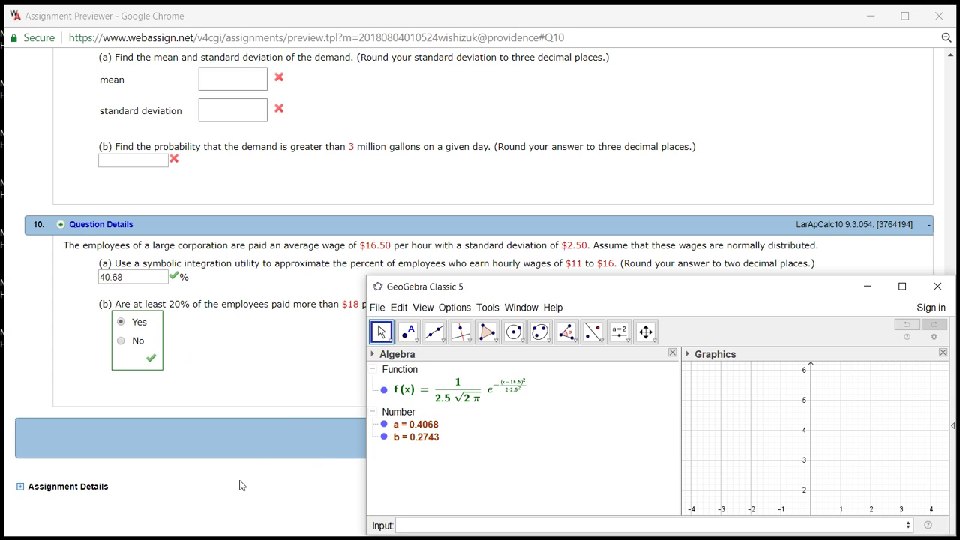